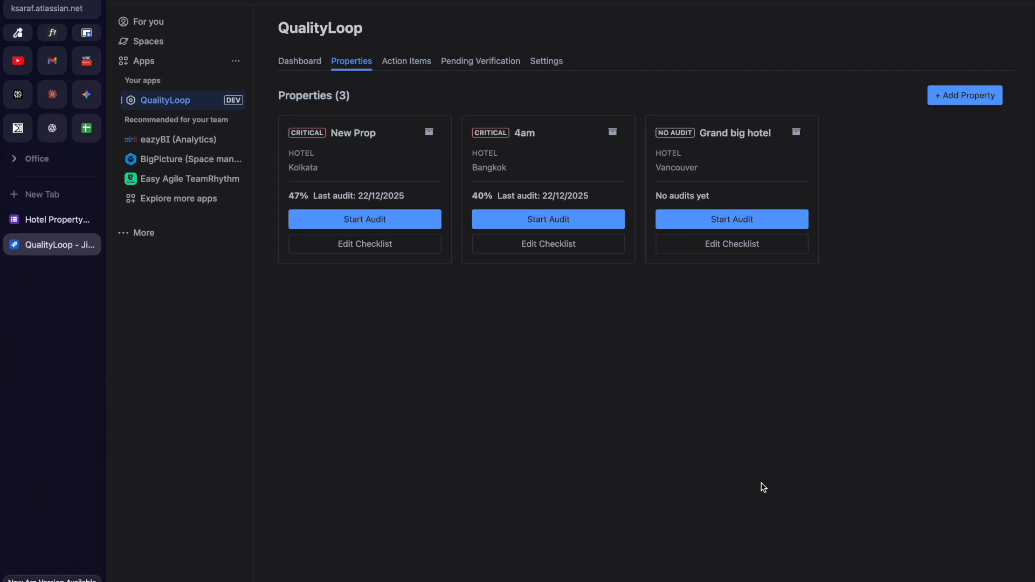
# Start the Grand big hotel audit and score the eight entrance, lobby and reception checkpoints 5.
pyautogui.click(724, 221)
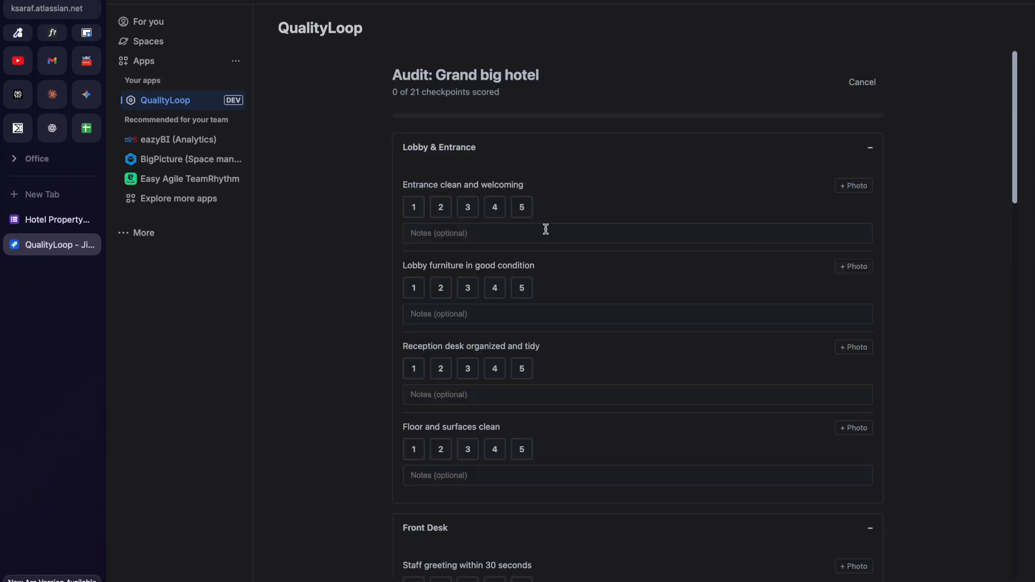
pyautogui.click(523, 208)
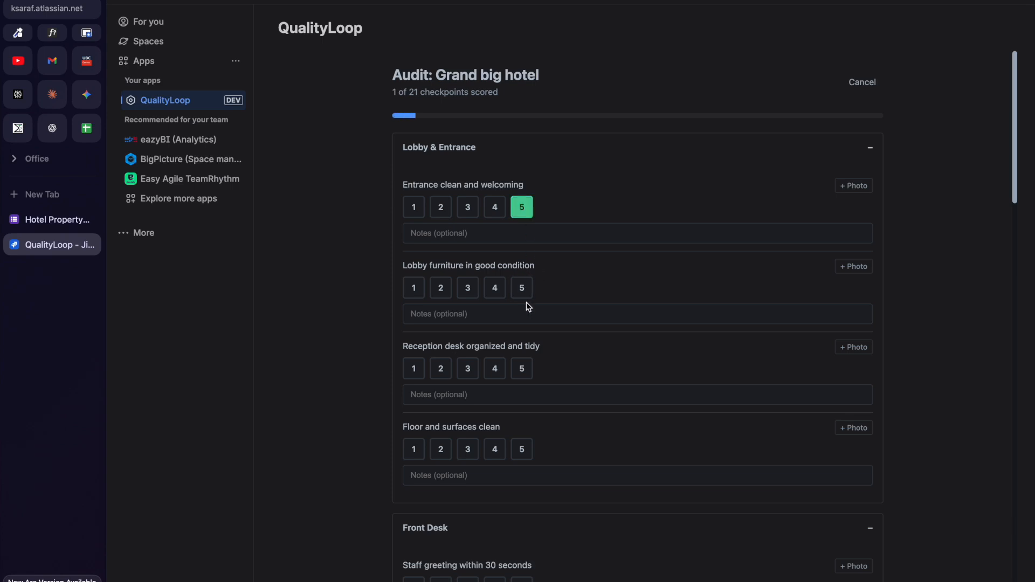
pyautogui.click(523, 291)
pyautogui.click(522, 370)
pyautogui.click(522, 450)
pyautogui.scroll(-3, 523, 453)
pyautogui.click(526, 447)
pyautogui.scroll(-3, 529, 448)
pyautogui.click(522, 394)
pyautogui.click(522, 473)
pyautogui.scroll(-3, 522, 473)
pyautogui.click(522, 473)
# Score the five housekeeping checkpoints, Room cleanliness through No visible damage, 5.
pyautogui.scroll(-3, 522, 473)
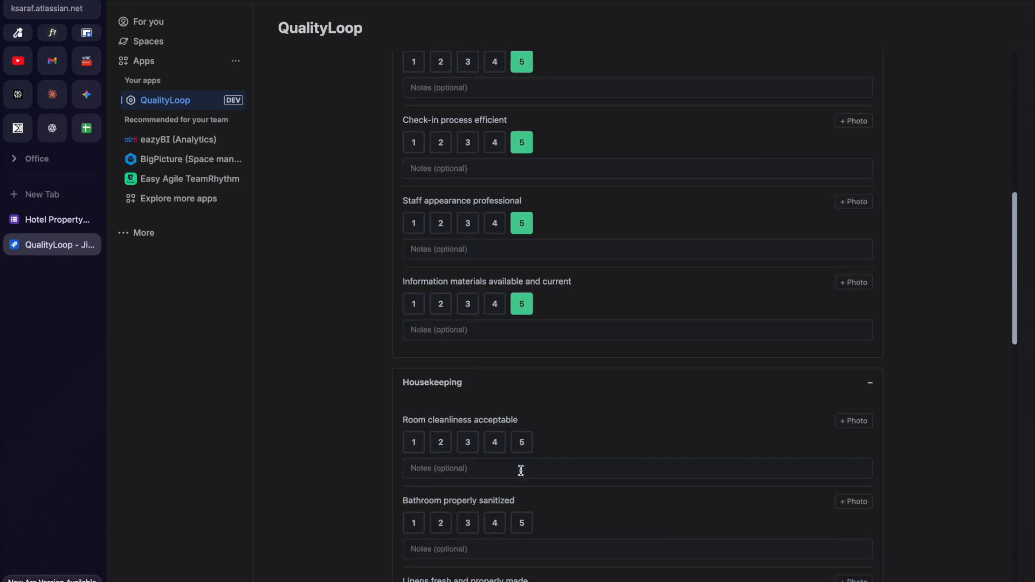
pyautogui.click(522, 439)
pyautogui.scroll(-3, 521, 439)
pyautogui.click(522, 395)
pyautogui.scroll(-3, 527, 393)
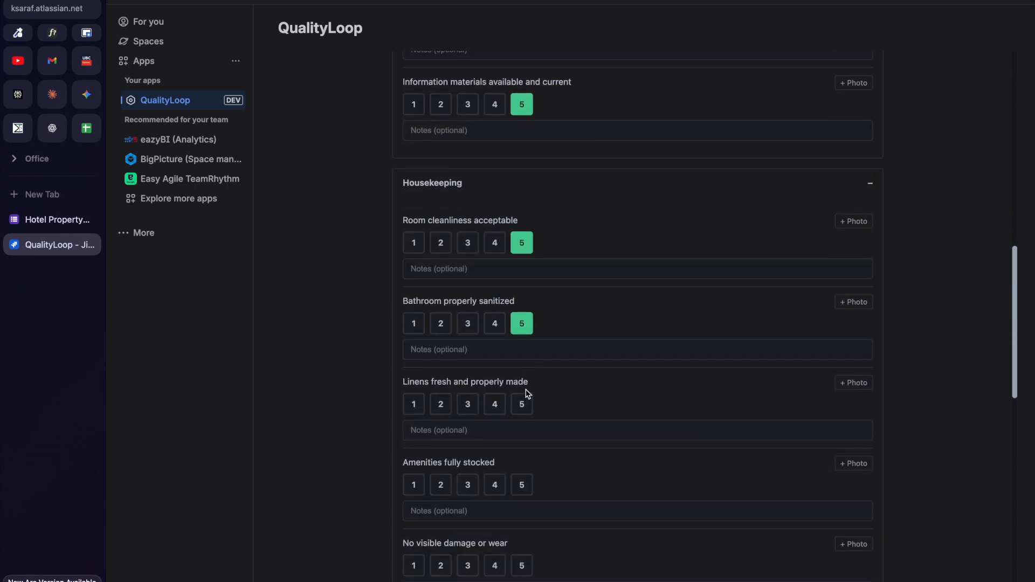
pyautogui.click(523, 405)
pyautogui.scroll(-4, 523, 405)
pyautogui.click(522, 362)
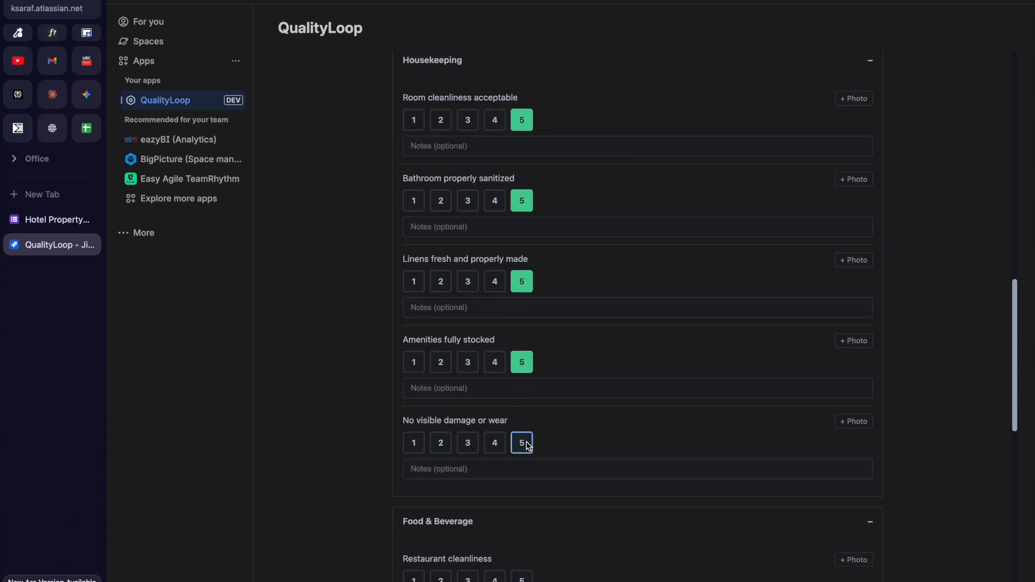
pyautogui.click(521, 442)
# Score the four Food & Beverage items and Fire exits, Emergency information, First aid kit 5.
pyautogui.scroll(-3, 524, 443)
pyautogui.click(522, 401)
pyautogui.click(522, 473)
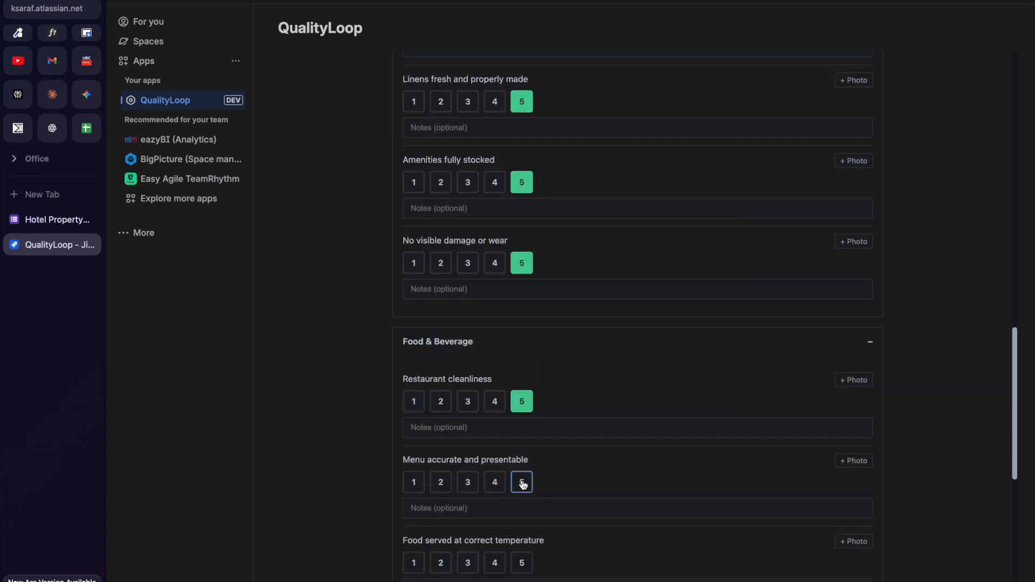
pyautogui.scroll(-4, 522, 473)
pyautogui.click(522, 331)
pyautogui.click(522, 412)
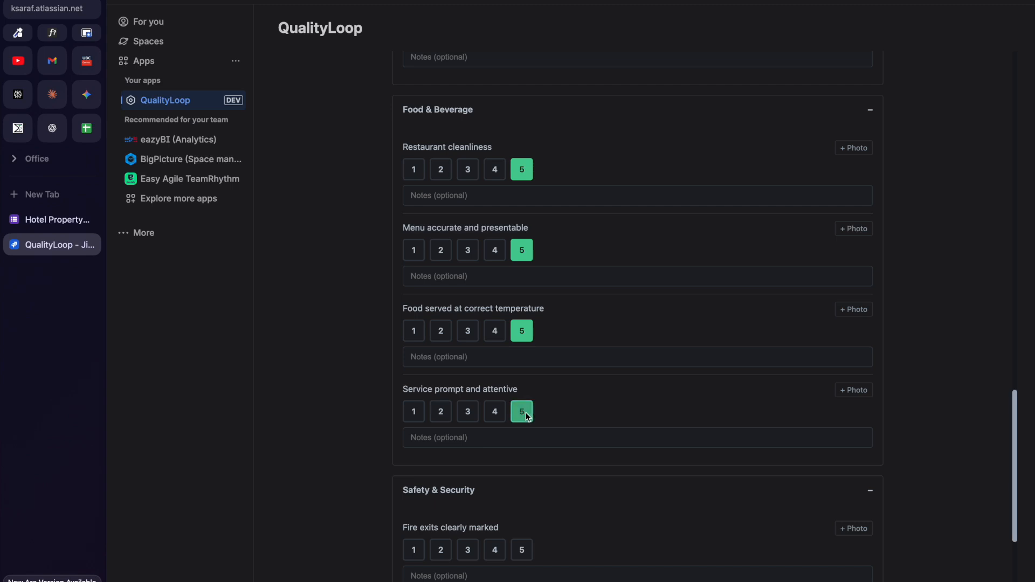
pyautogui.scroll(-4, 522, 411)
pyautogui.click(522, 287)
pyautogui.click(522, 369)
pyautogui.click(523, 451)
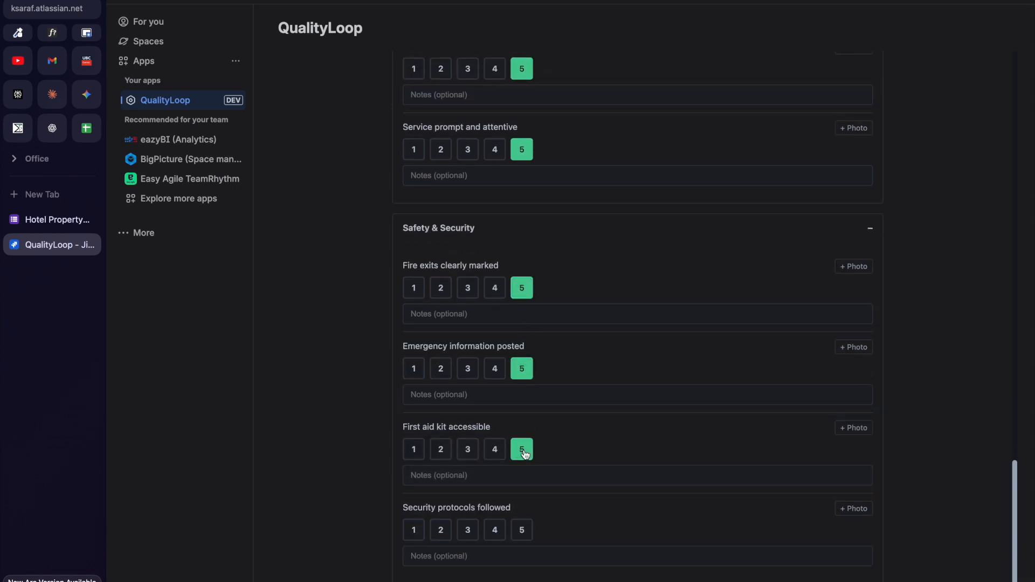
# Rate Security protocols followed 1 with the note "There were none!".
pyautogui.click(414, 530)
pyautogui.click(449, 556)
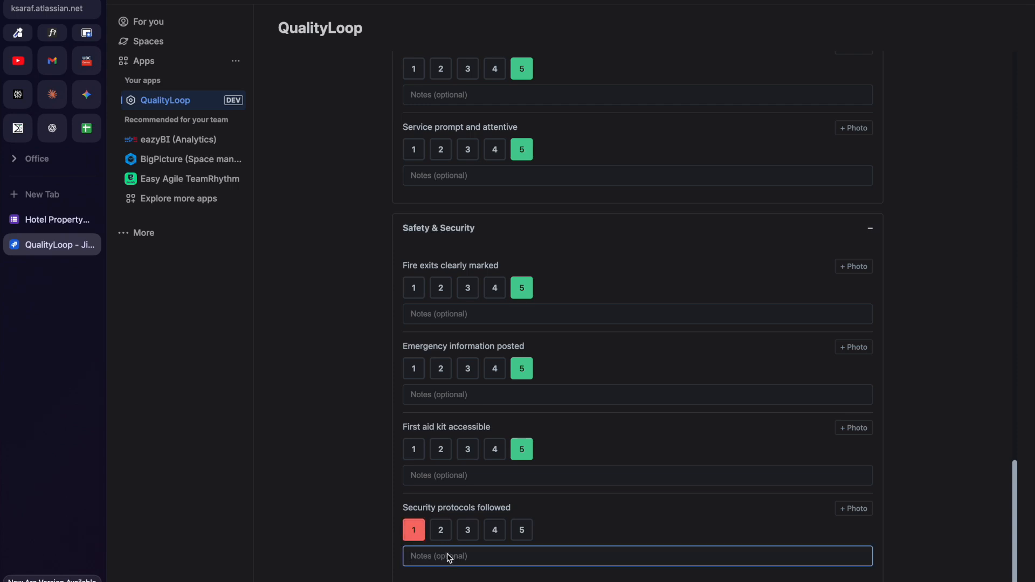
pyautogui.write('There were none!')
pyautogui.click(833, 501)
# Attach the kitchen photo from Downloads to the failed checkpoint and submit the audit.
pyautogui.click(841, 503)
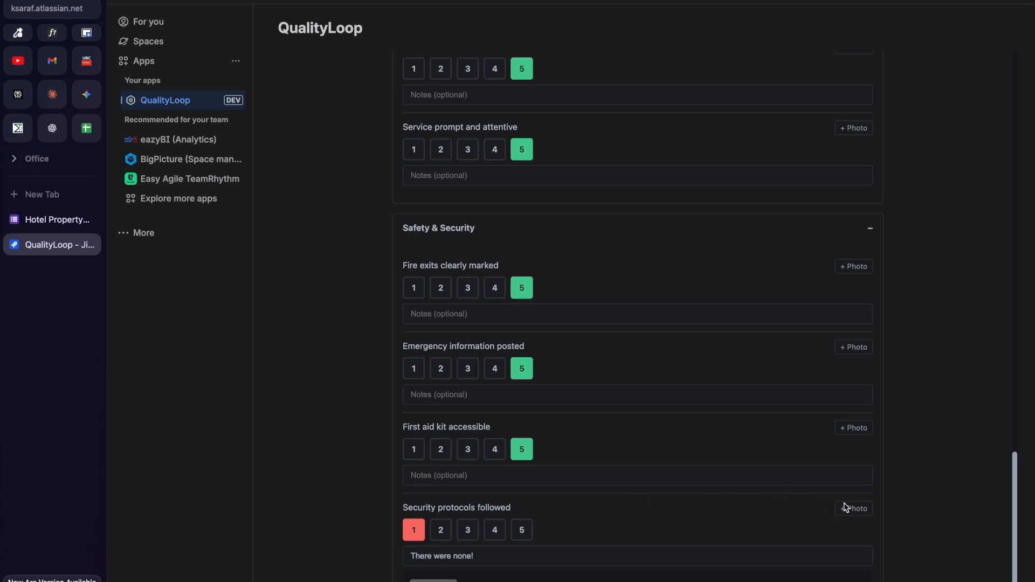
pyautogui.scroll(-1, 728, 512)
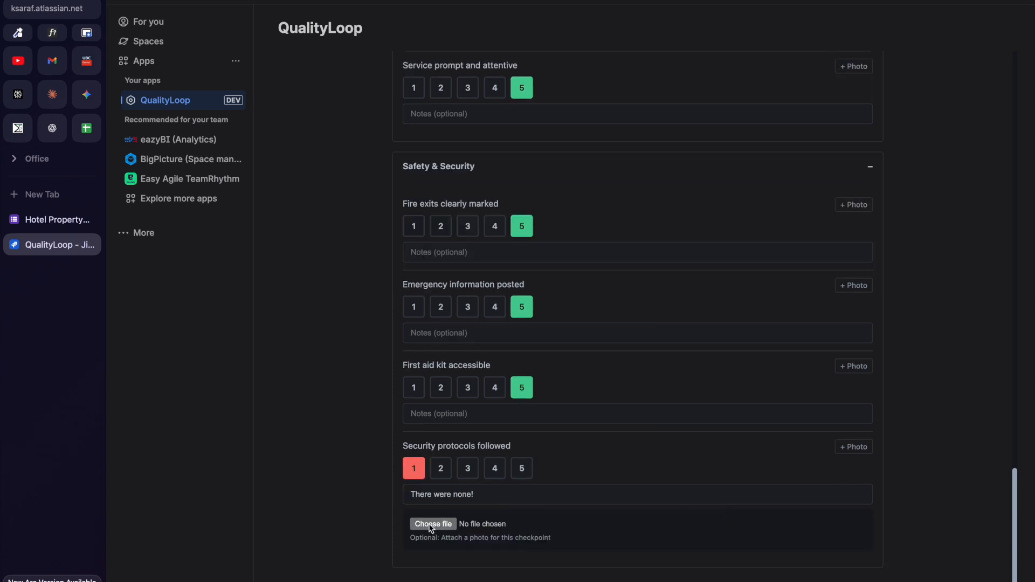
pyautogui.click(432, 524)
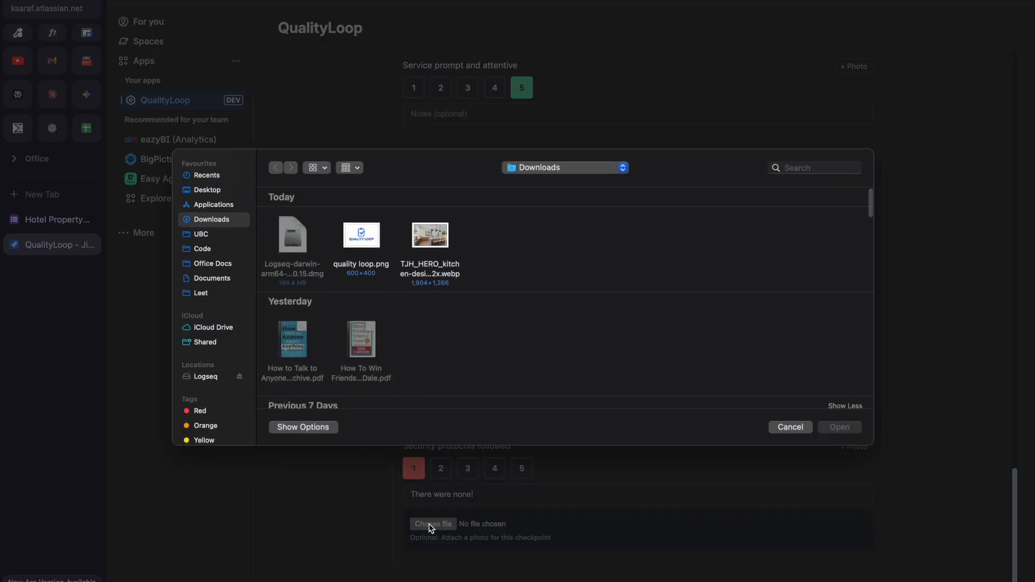
pyautogui.click(437, 255)
pyautogui.click(846, 427)
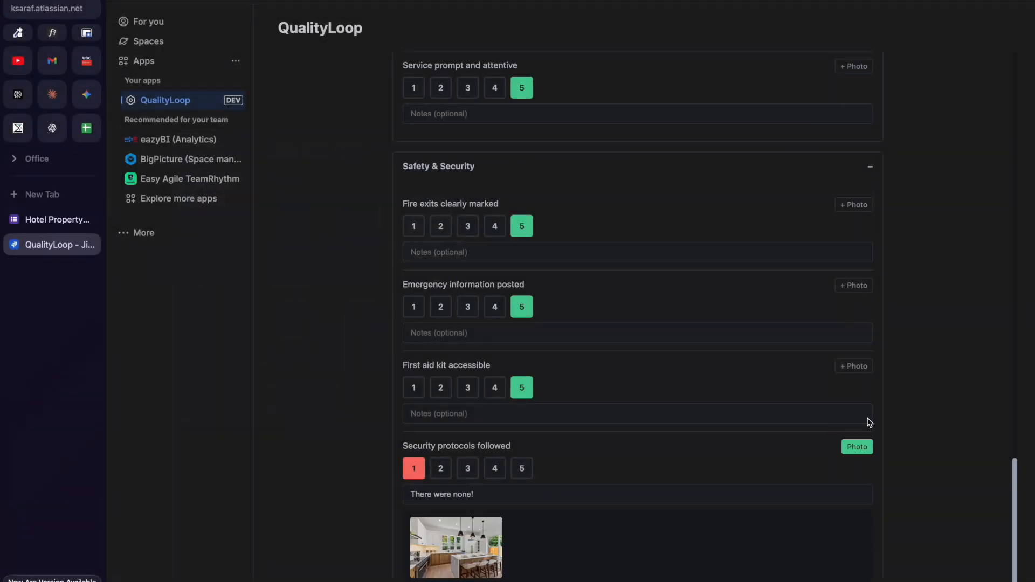
pyautogui.scroll(-1, 881, 415)
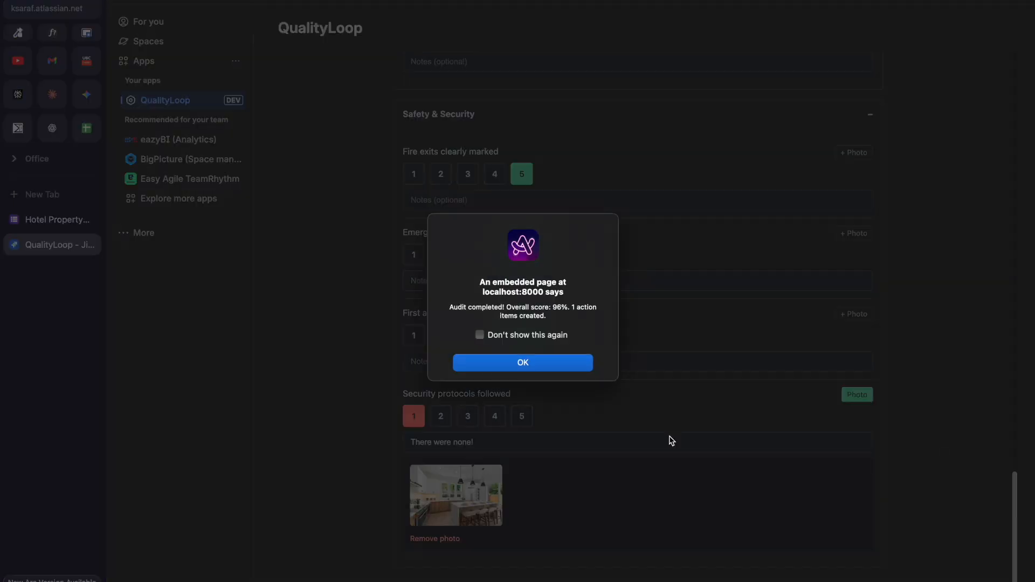
# Dismiss the completion alert, confirm Grand big hotel at 96%, and review the TEST-17 action item.
pyautogui.click(537, 362)
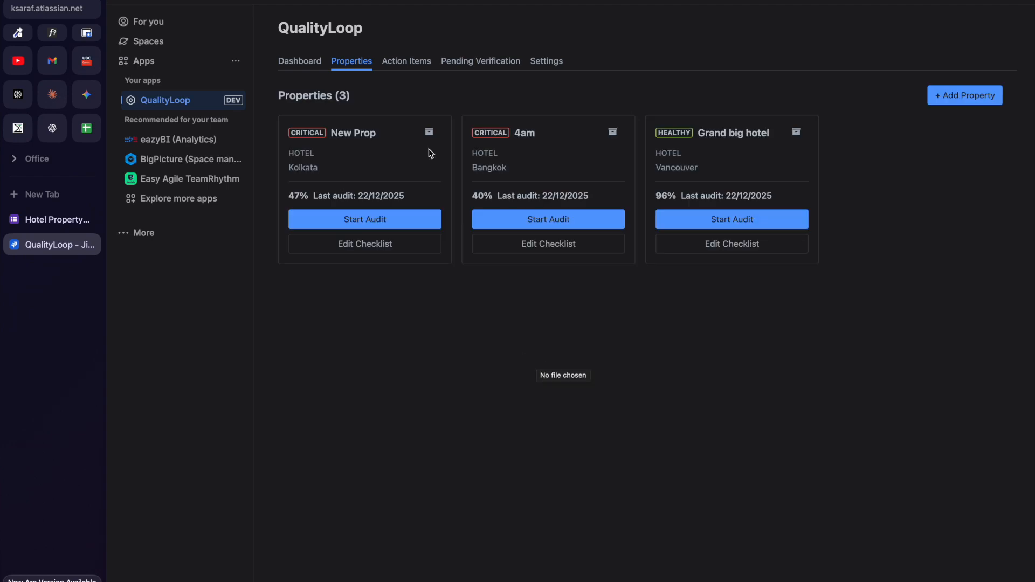
pyautogui.click(425, 68)
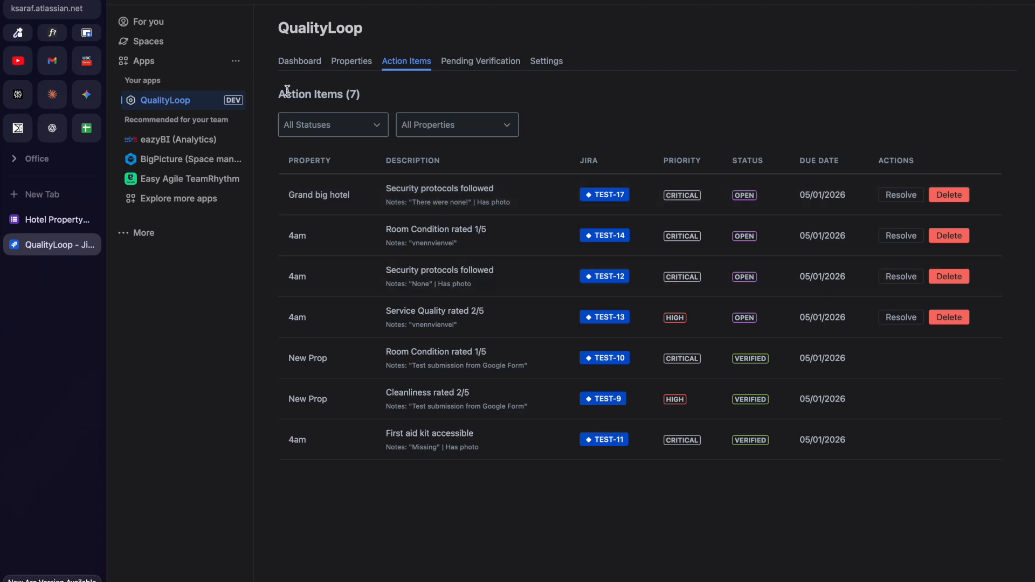
pyautogui.click(149, 43)
# Inspect TEST-17 in the Test space: Highest priority, audit labels and audit-sf-4.jpg attachment.
pyautogui.click(155, 82)
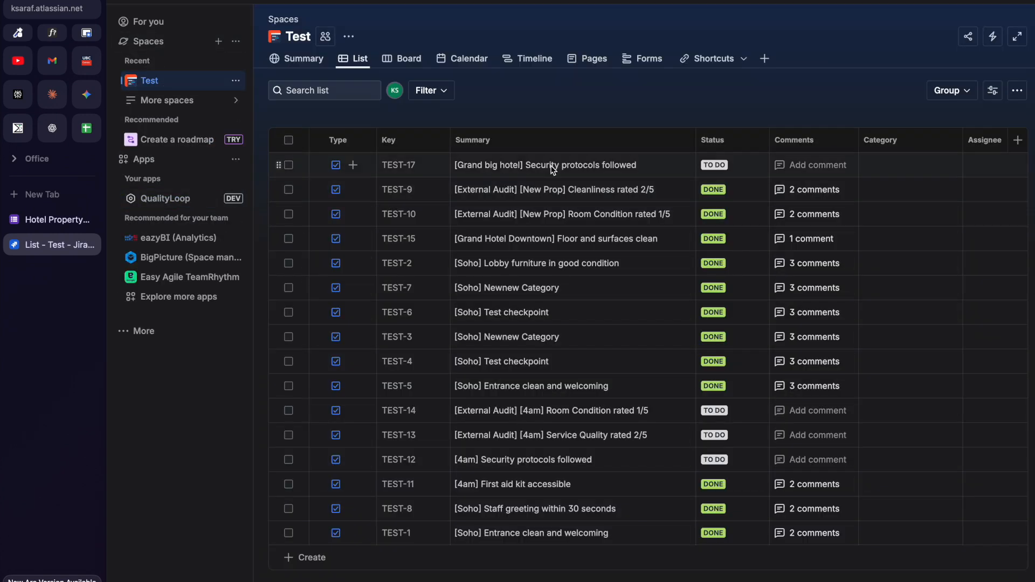
pyautogui.click(399, 166)
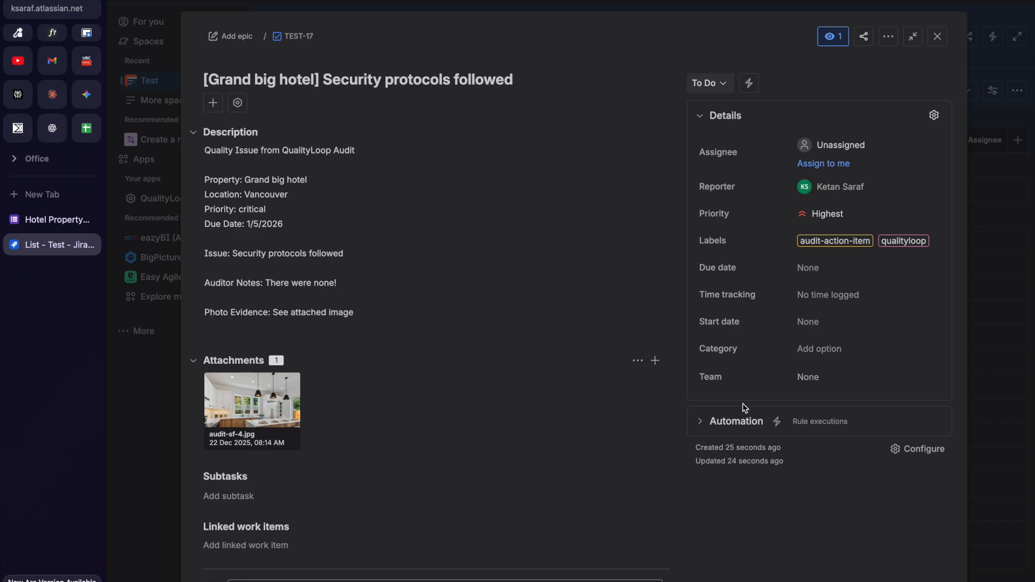
pyautogui.click(1009, 319)
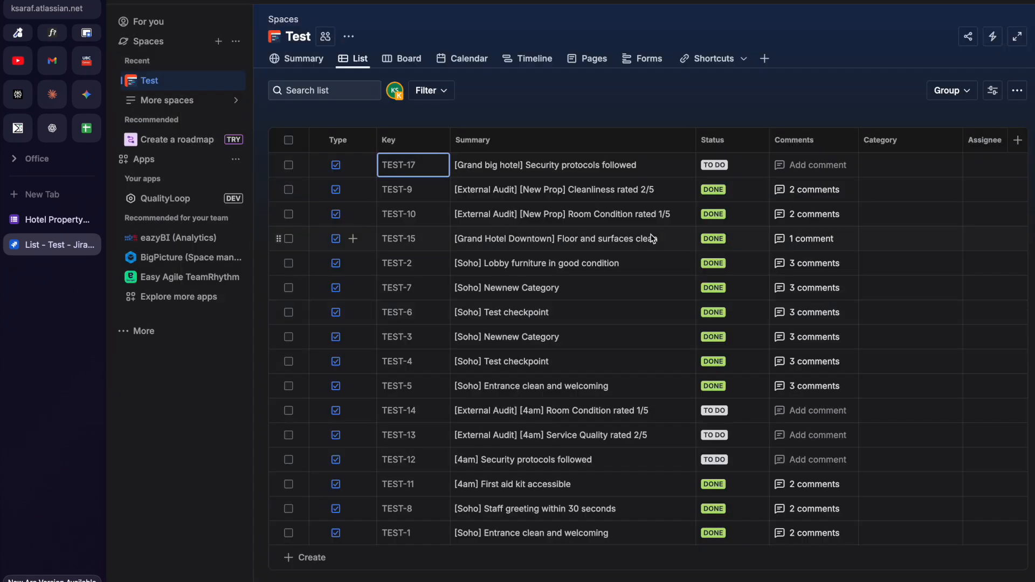
# Back in QualityLoop's action items, begin resolving the Grand big hotel TEST-17 item.
pyautogui.click(187, 204)
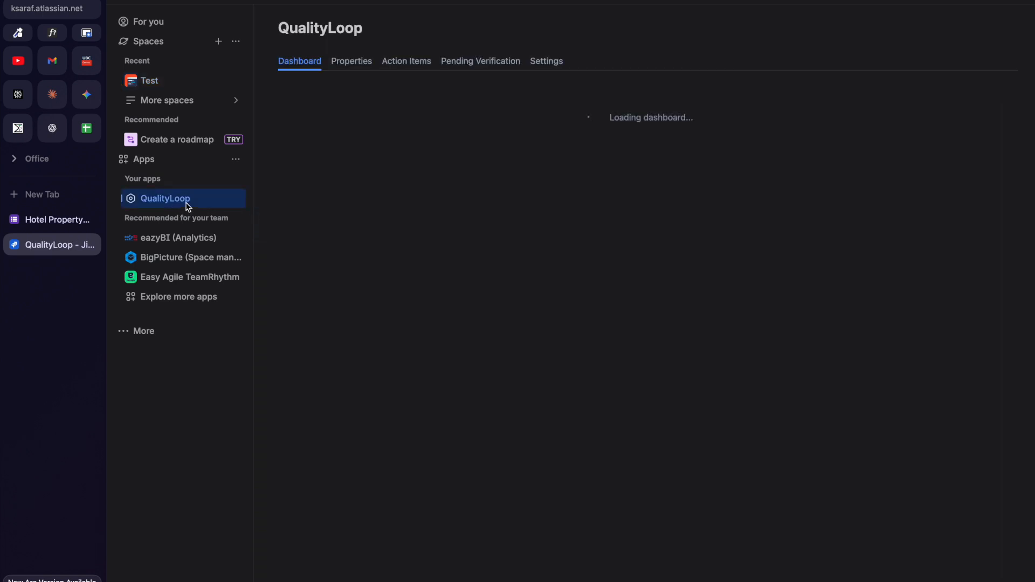
pyautogui.click(403, 64)
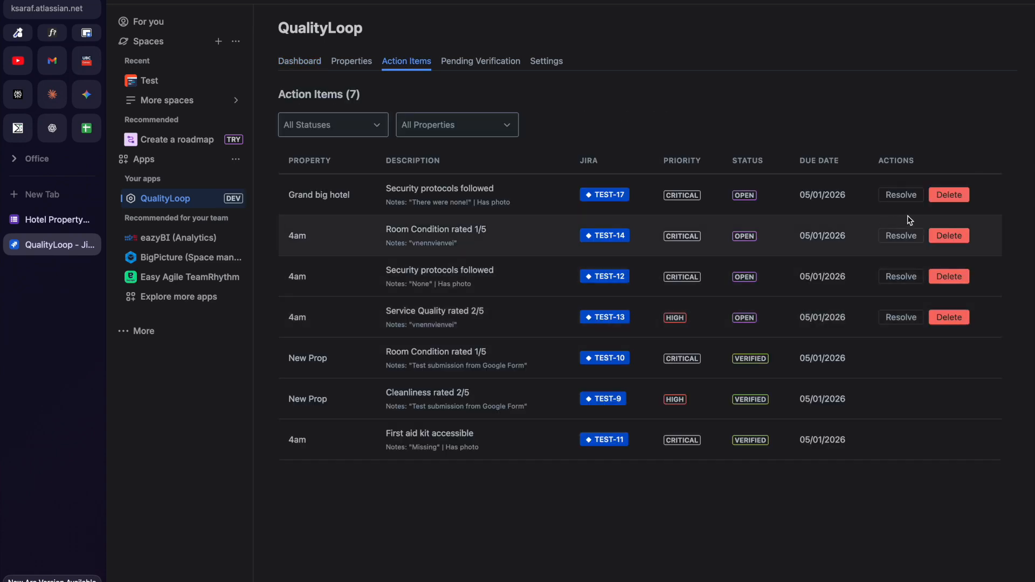
pyautogui.click(898, 194)
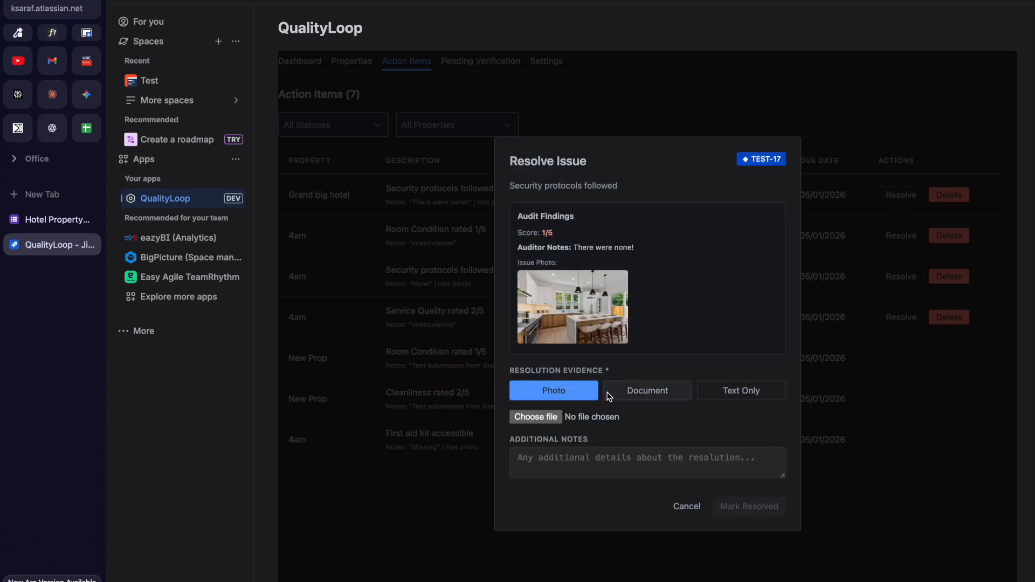
# Resolve TEST-17 with the kitchen photo as evidence and the note "It's done!".
pyautogui.click(562, 418)
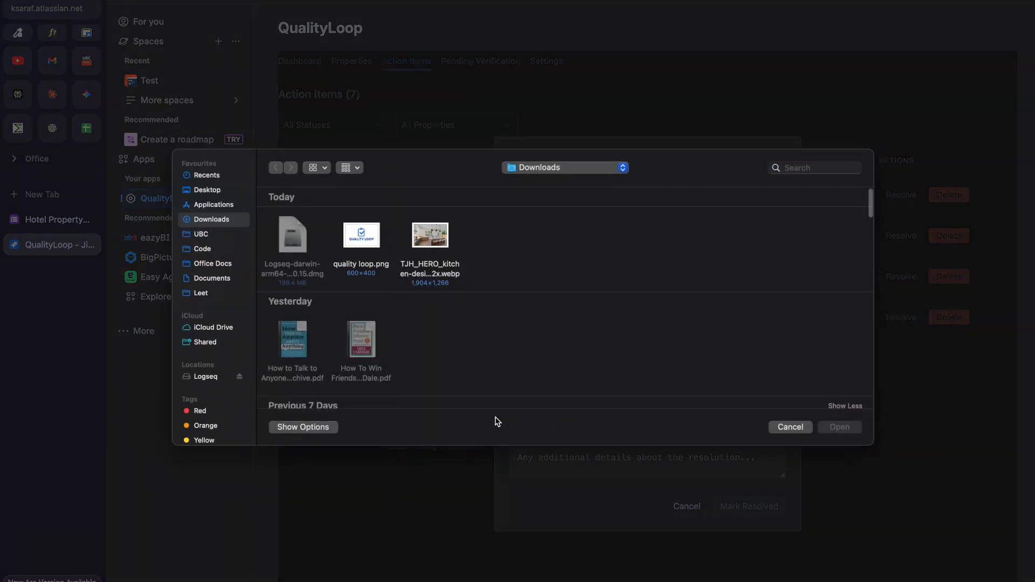
pyautogui.click(435, 274)
pyautogui.click(837, 427)
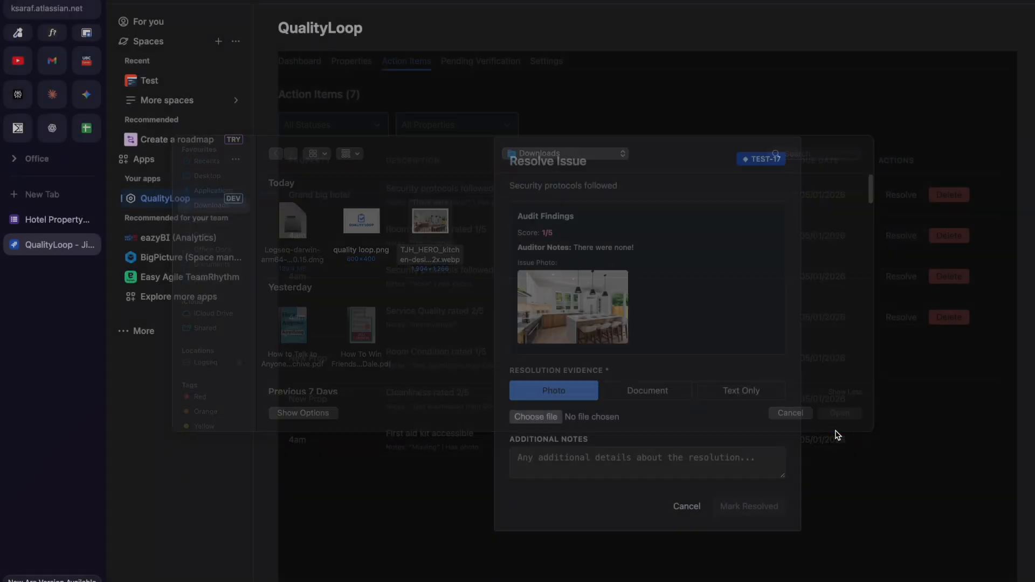
pyautogui.click(601, 499)
pyautogui.write("It's do")
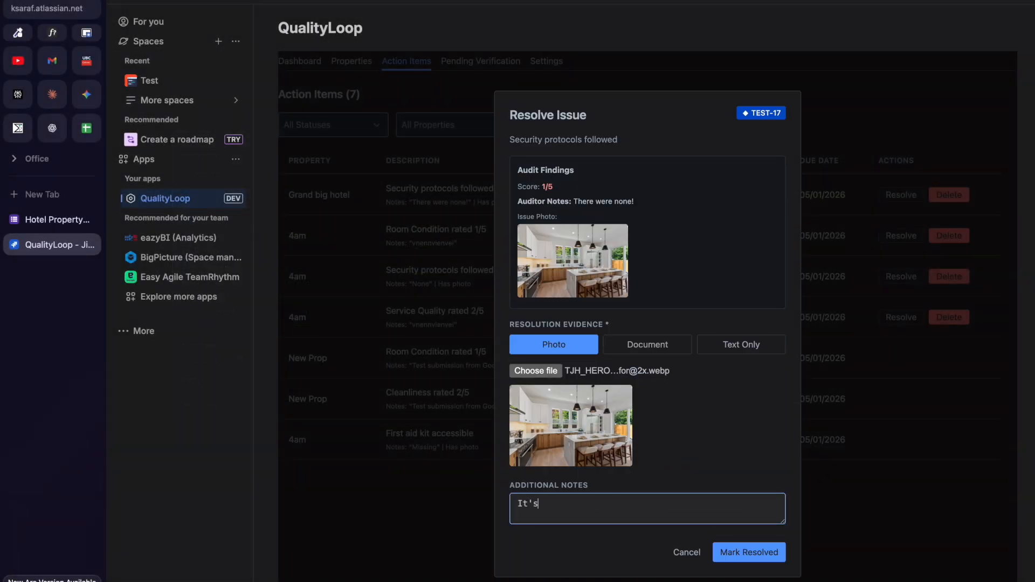
pyautogui.write('ne!')
pyautogui.click(754, 553)
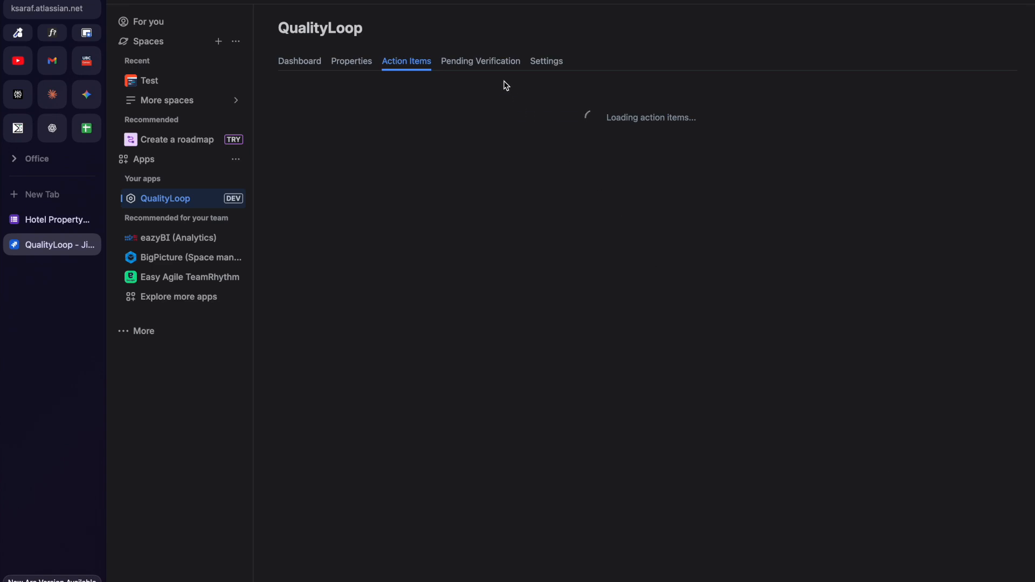
# Verify and close TEST-17 from Pending Verification, leaving that queue empty, then view Settings.
pyautogui.click(488, 70)
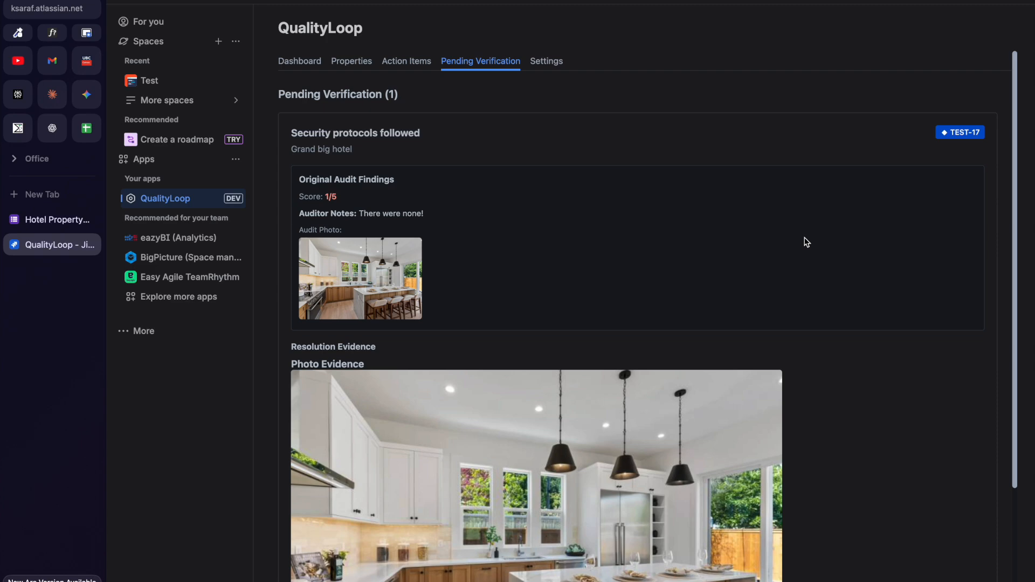
pyautogui.scroll(-3, 806, 242)
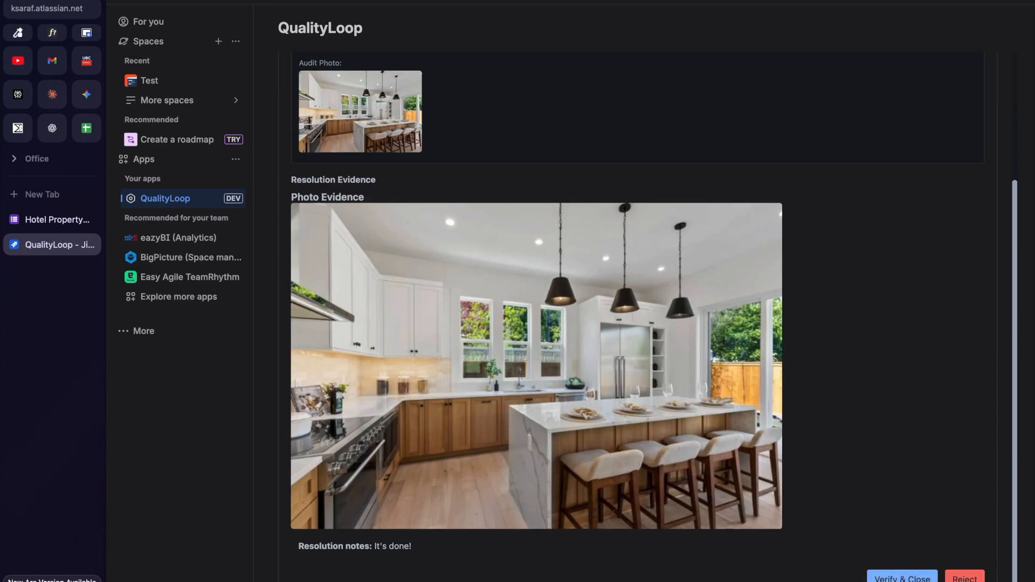
pyautogui.click(901, 577)
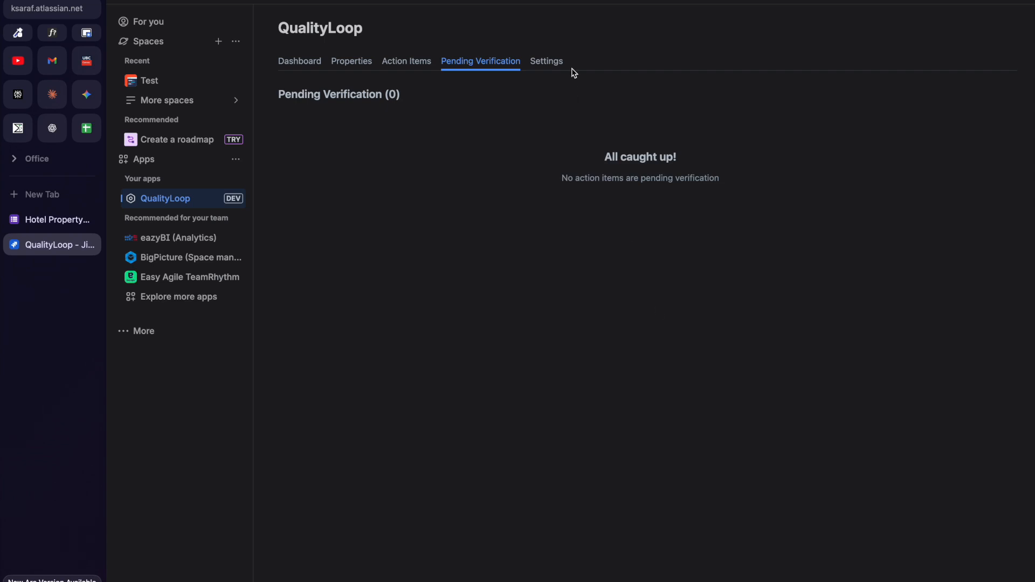
pyautogui.click(542, 62)
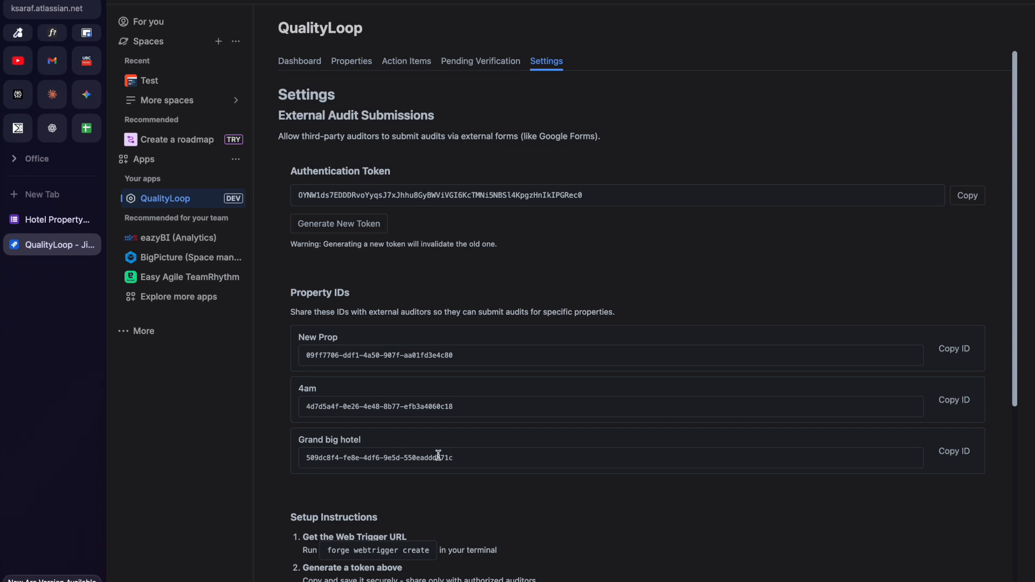
# Copy Grand big hotel's ID from the Property IDs list on the Settings page.
pyautogui.click(953, 453)
pyautogui.scroll(-1, 372, 458)
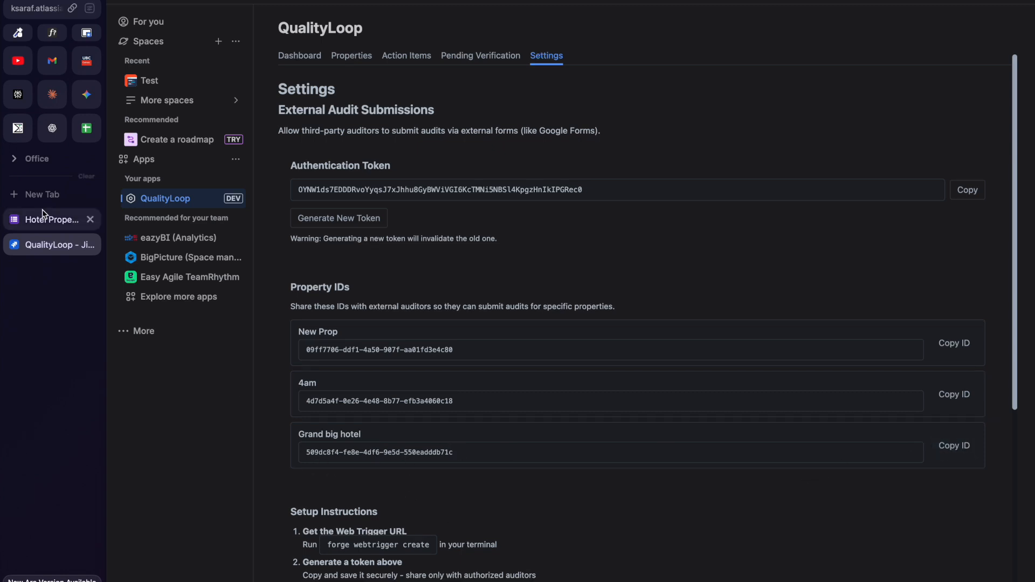
# In the Hotel Property Audit Form, paste the property ID and fill in the auditor's name and e-mail.
pyautogui.click(37, 231)
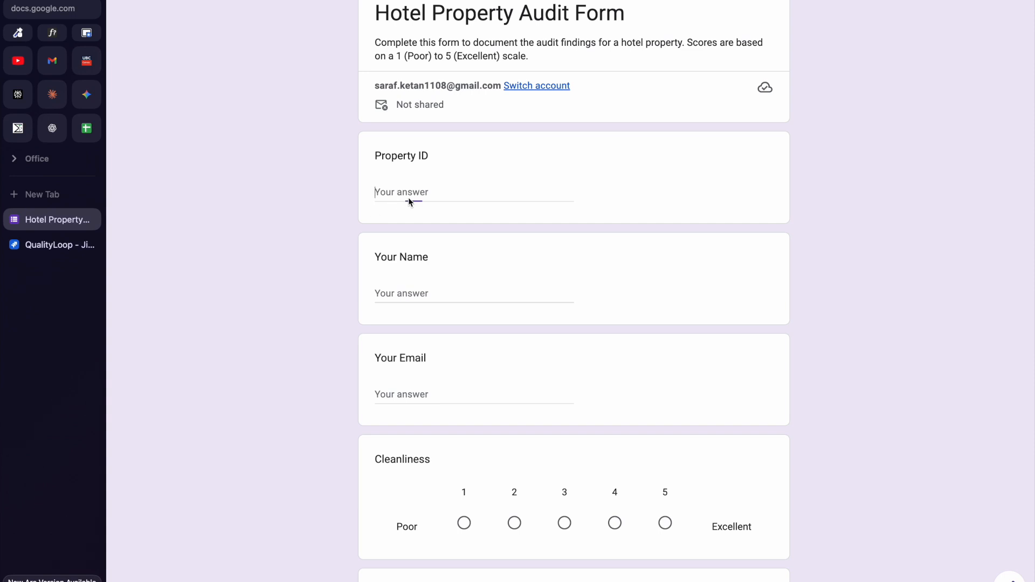
pyautogui.hotkey('ctrl', 'v')
pyautogui.click(405, 295)
pyautogui.write('Ketan')
pyautogui.press('Tab')
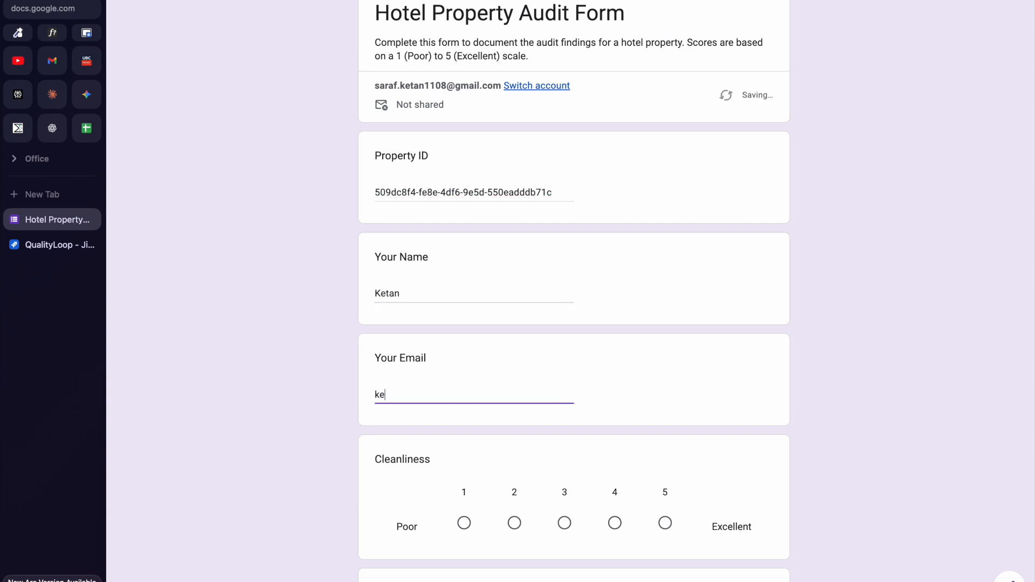
# Rate Cleanliness 4, Service Quality 4, Room Condition 1, add a short note and submit.
pyautogui.scroll(-3, 861, 392)
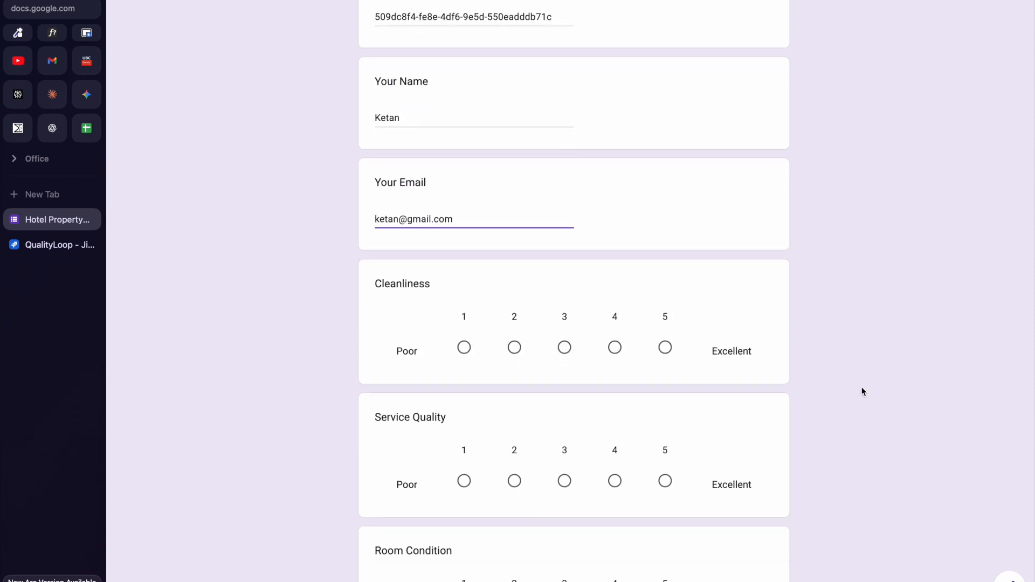
pyautogui.click(614, 347)
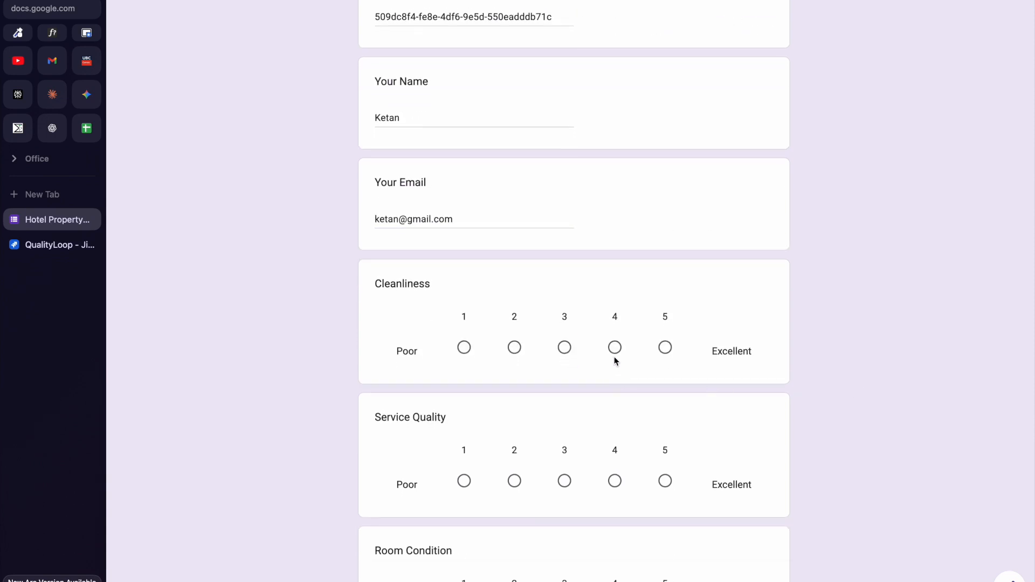
pyautogui.scroll(-3, 614, 355)
pyautogui.click(614, 368)
pyautogui.scroll(-2, 613, 370)
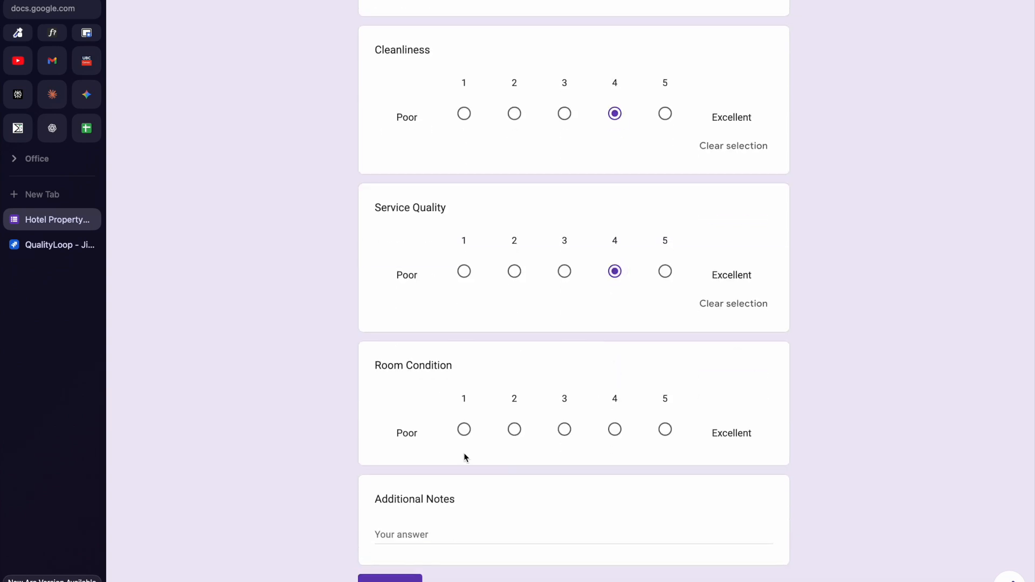
pyautogui.click(463, 430)
pyautogui.click(408, 561)
pyautogui.write('Everything looks good!')
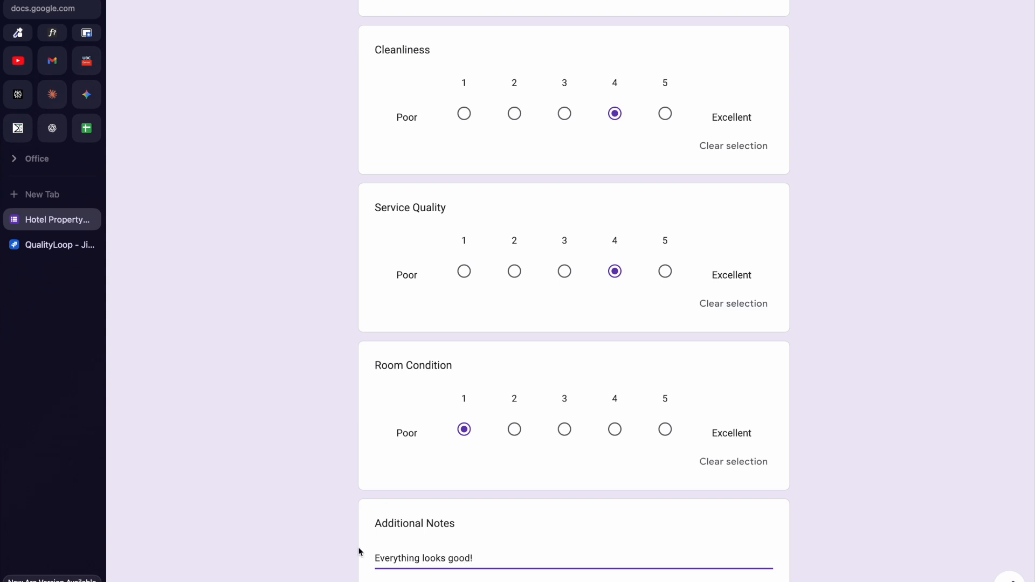
pyautogui.scroll(-2, 360, 551)
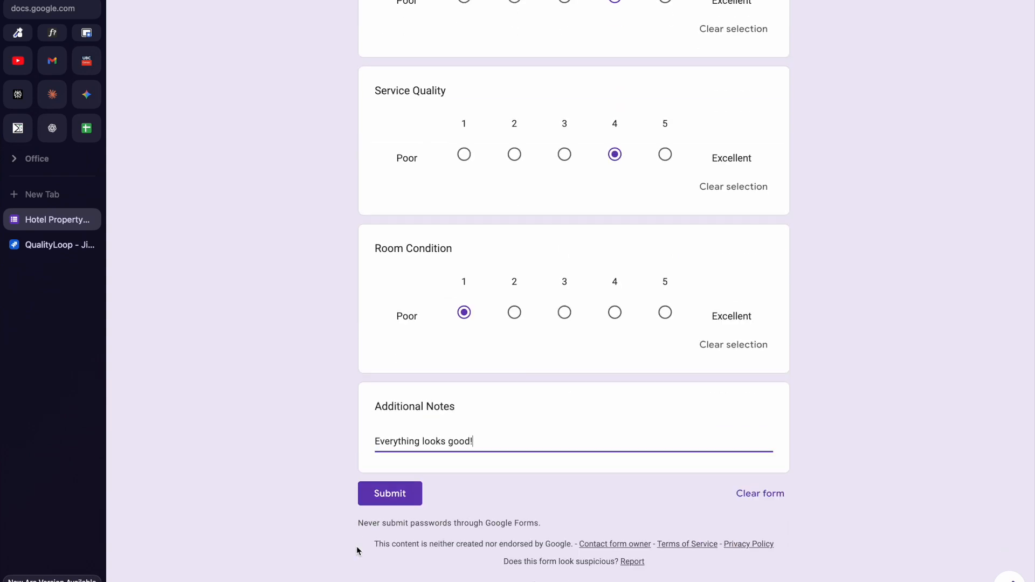
pyautogui.click(380, 496)
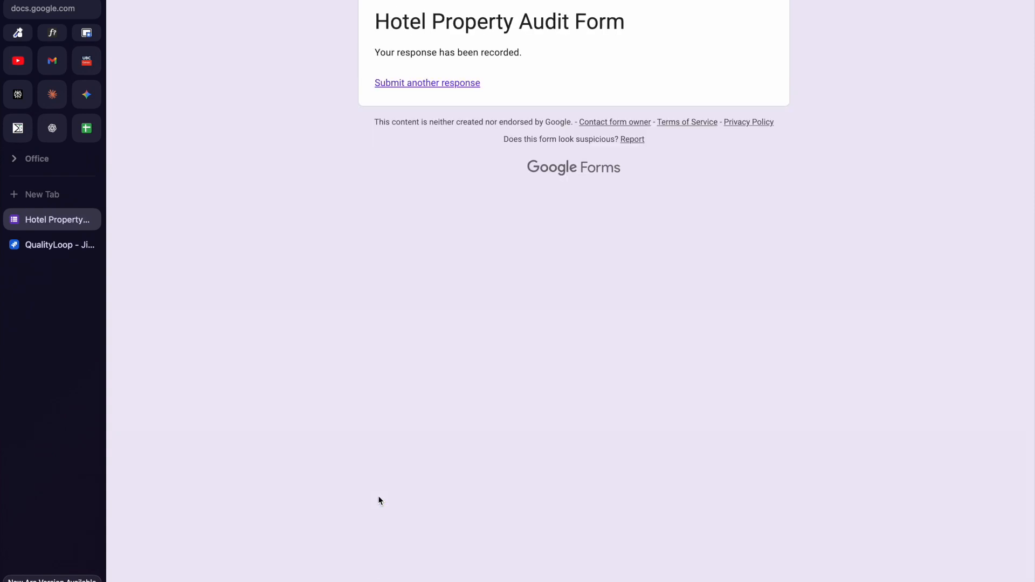
pyautogui.click(31, 248)
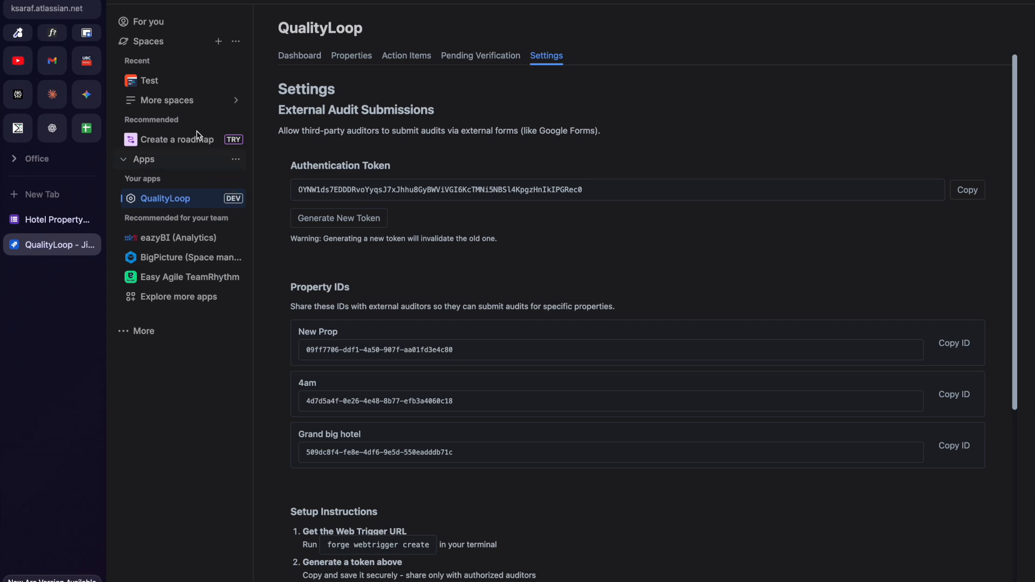
# Open TEST-18, "[External Audit] [Grand big hotel] Room Condition rated 1/5", from the Test space list.
pyautogui.click(157, 85)
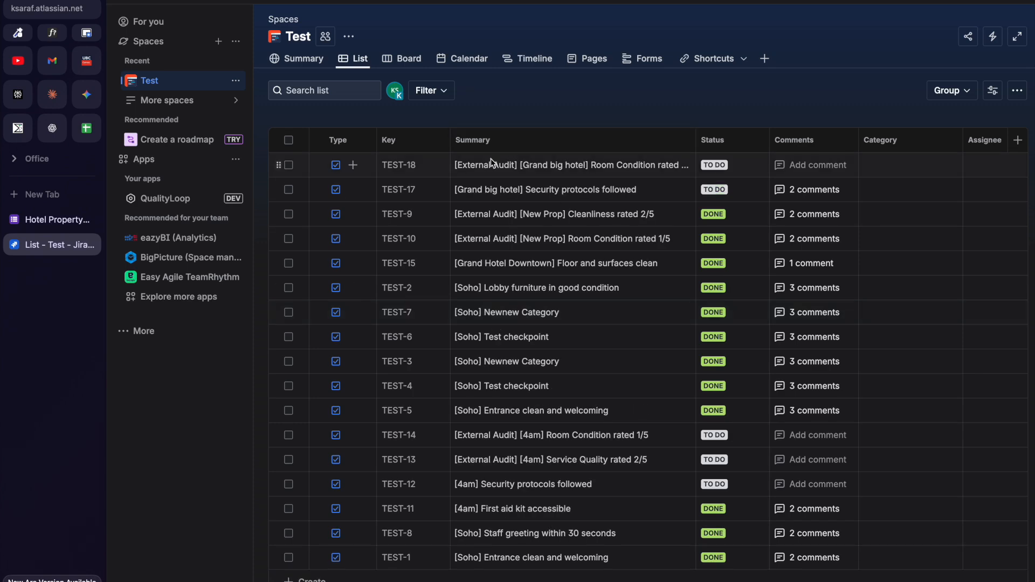
pyautogui.click(394, 170)
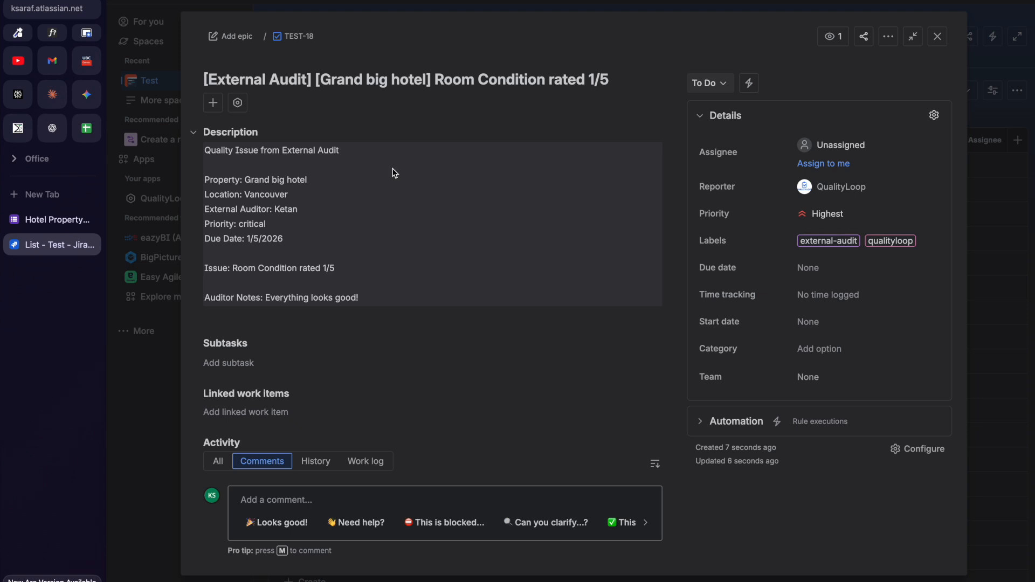